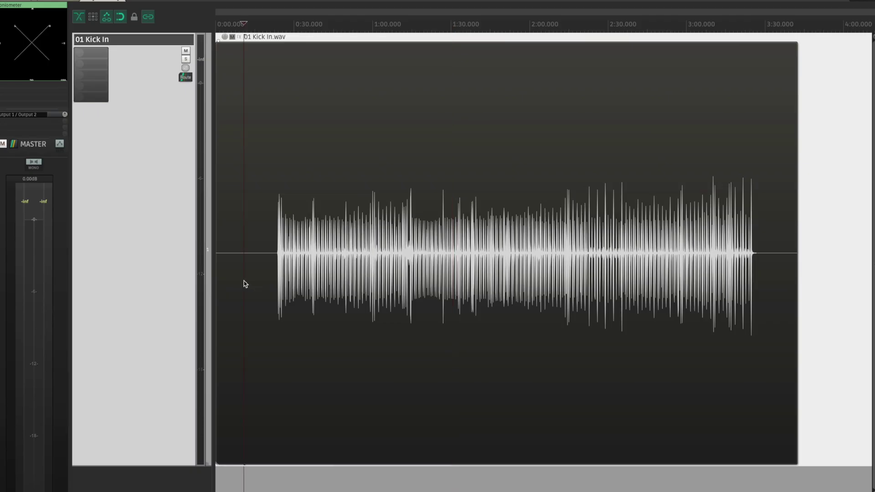
# - Raise the 01 Kick In.wav item volume from +7.10 dB to about +15.6 dB
pyautogui.moveTo(228, 38); pyautogui.dragTo(222, 17)
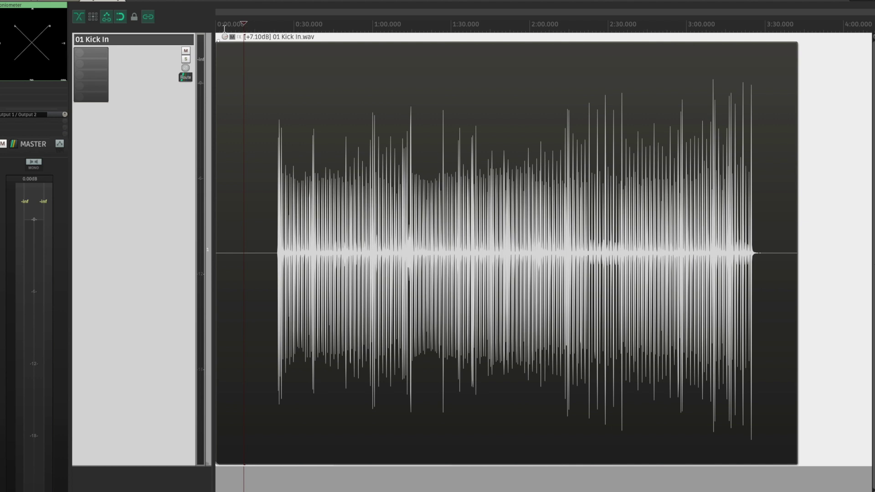
pyautogui.moveTo(224, 29); pyautogui.dragTo(223, 27)
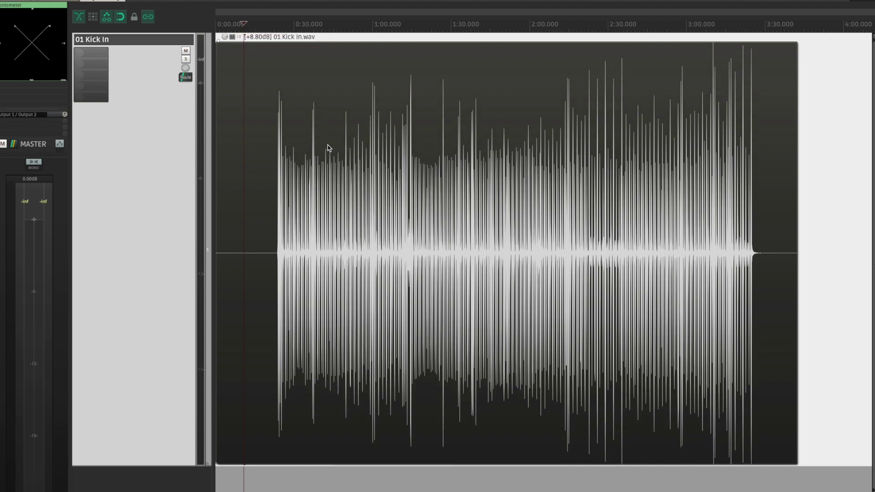
pyautogui.moveTo(223, 37)
pyautogui.moveTo(223, 37); pyautogui.dragTo(218, 9)
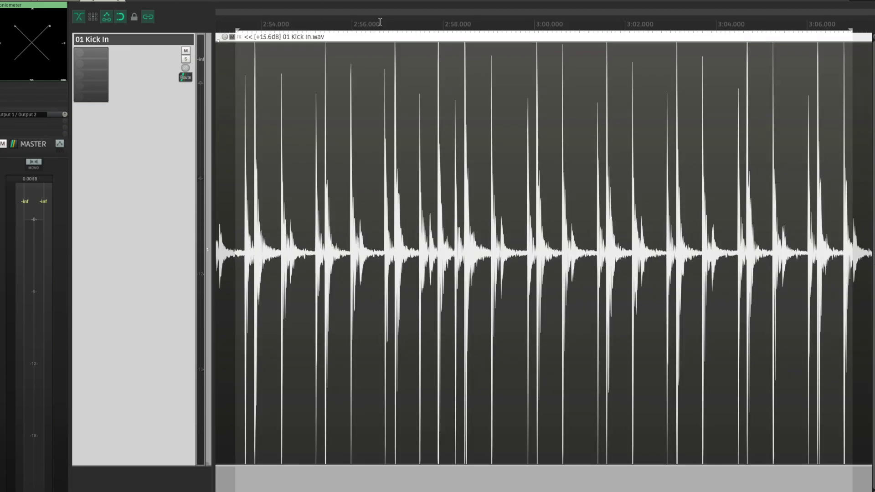
# - Zoom in from a two-kick stretch down to a single kick cycle
pyautogui.moveTo(383, 25); pyautogui.dragTo(408, 24)
pyautogui.doubleClick(408, 24)
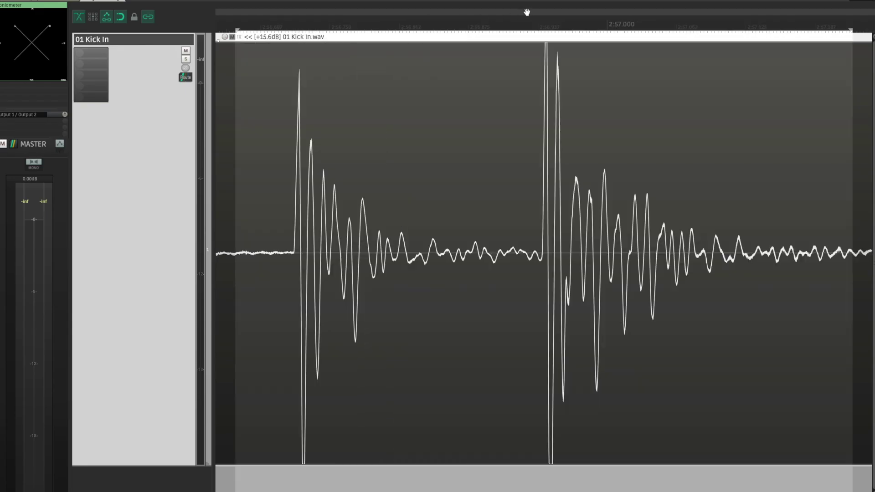
pyautogui.moveTo(531, 21); pyautogui.dragTo(562, 24)
pyautogui.doubleClick(563, 24)
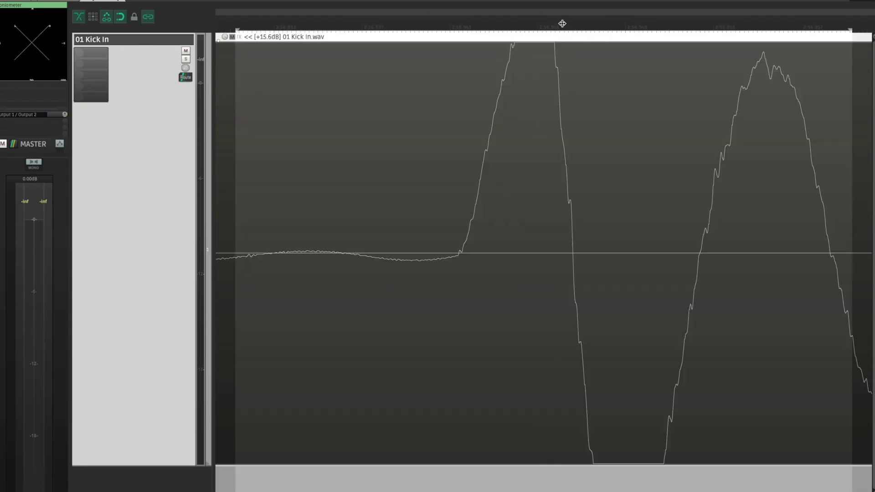
# - Zoom further into the kick's flattened trough down to sample level
pyautogui.moveTo(505, 23); pyautogui.dragTo(758, 23)
pyautogui.doubleClick(759, 23)
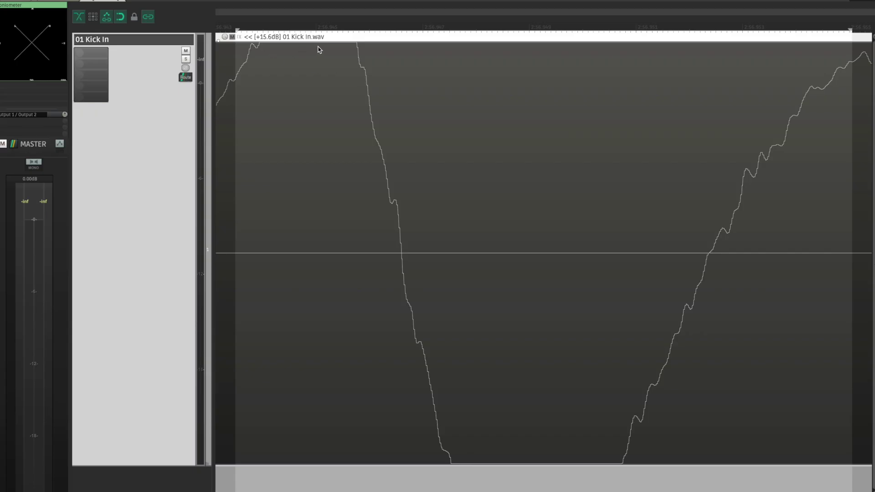
pyautogui.moveTo(449, 479); pyautogui.dragTo(631, 479)
pyautogui.doubleClick(631, 479)
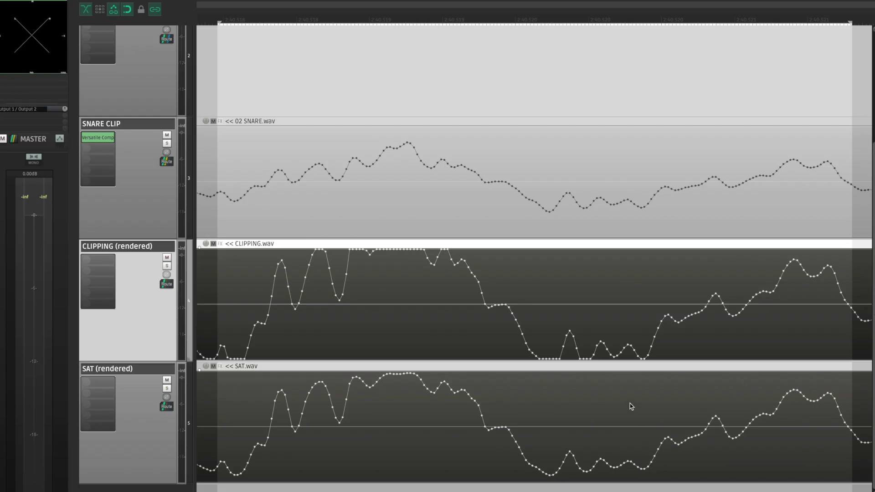
# - Add a Pro-Q 2 high-cut around 16 kHz on the CLIPPING track's effect chain
pyautogui.hotkey('ctrl', 'pagedown')
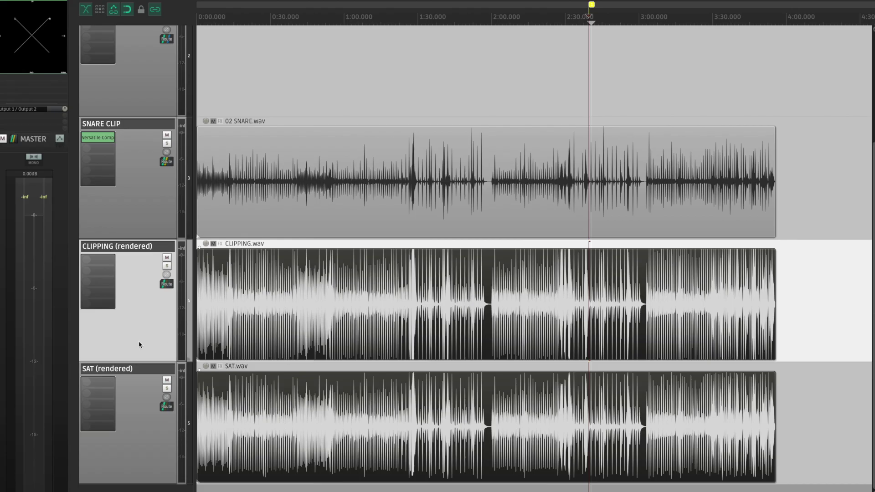
pyautogui.doubleClick(119, 296)
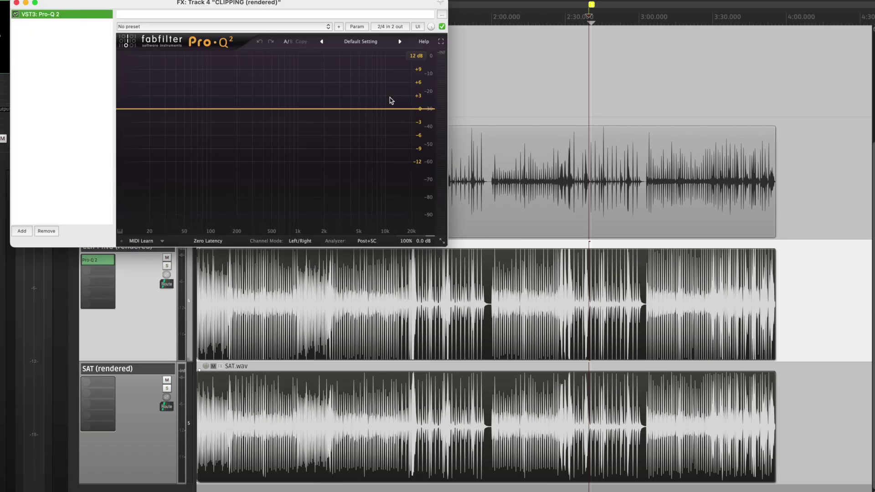
pyautogui.doubleClick(428, 109)
pyautogui.moveTo(428, 110); pyautogui.dragTo(404, 110)
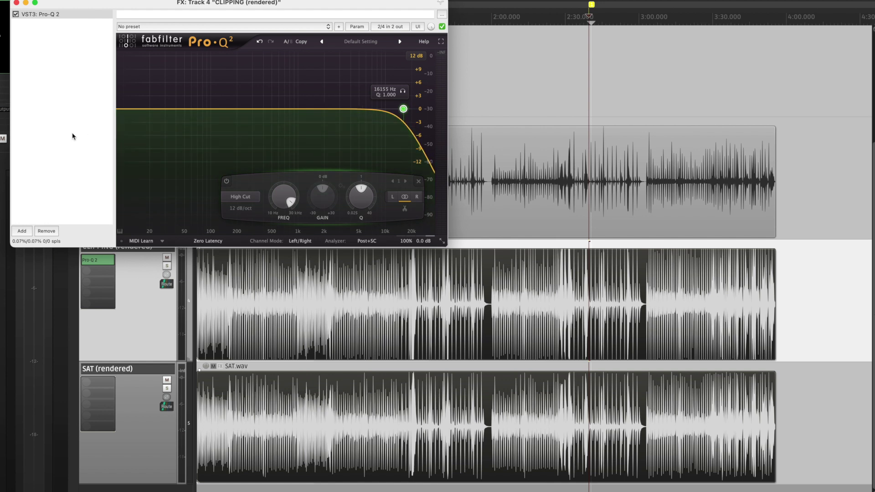
pyautogui.press('Escape')
# - Select a short span across all tracks and undo the added rendered comparison track
pyautogui.scroll(10, 308, 377)
pyautogui.moveTo(294, 367); pyautogui.dragTo(438, 380)
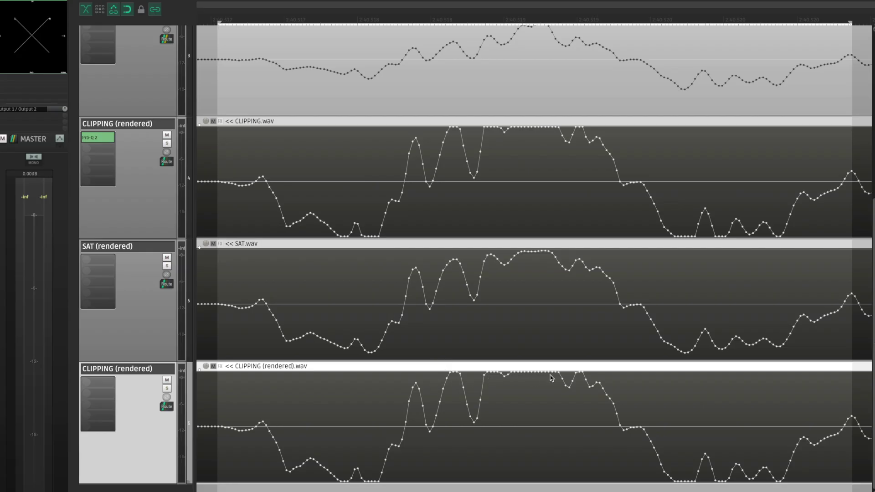
pyautogui.press('super+z')
pyautogui.scroll(-3, 312, 197)
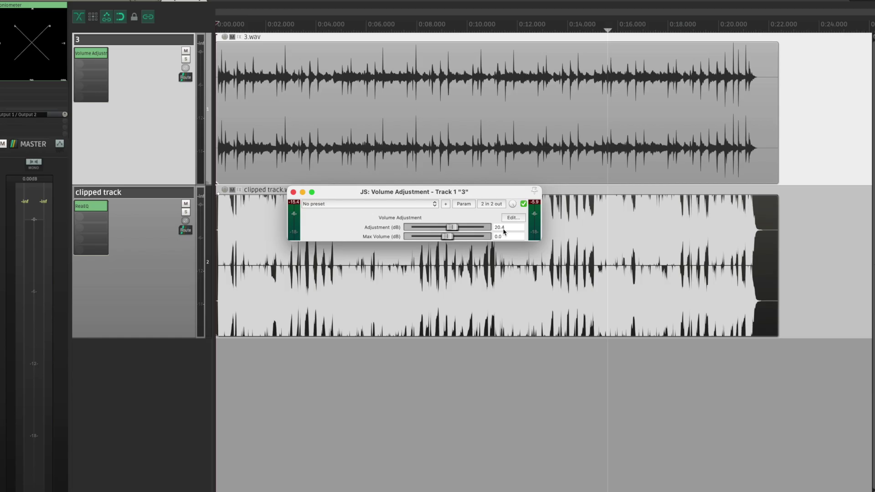
# - Close Volume Adjustment and show clipped track's ReaEQ with its All Pass band at 91.0 Hz
pyautogui.click(293, 192)
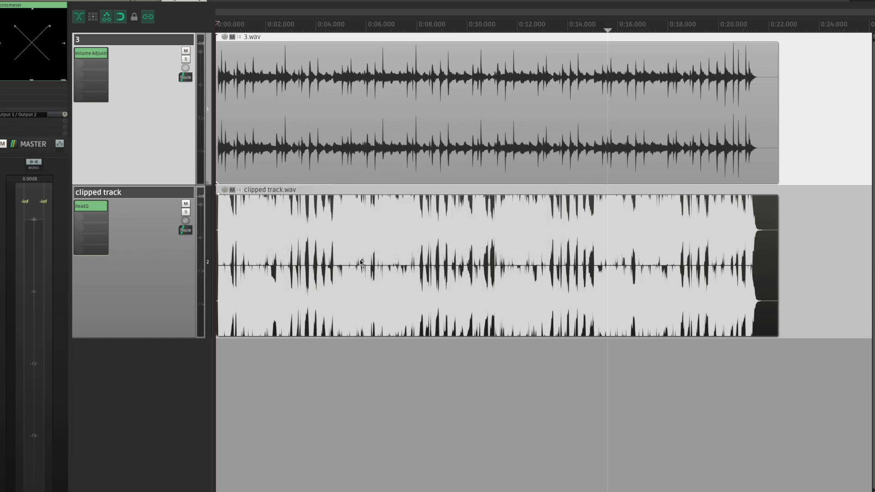
pyautogui.scroll(15, 505, 38)
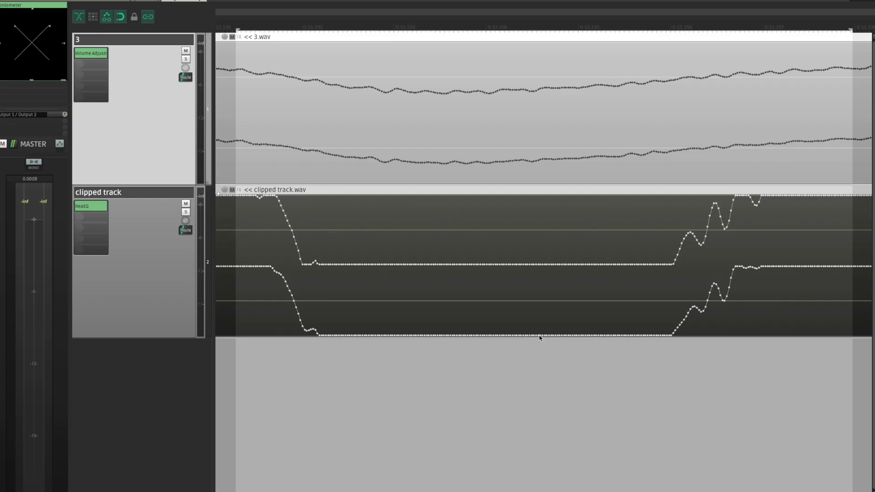
pyautogui.scroll(-15, 641, 339)
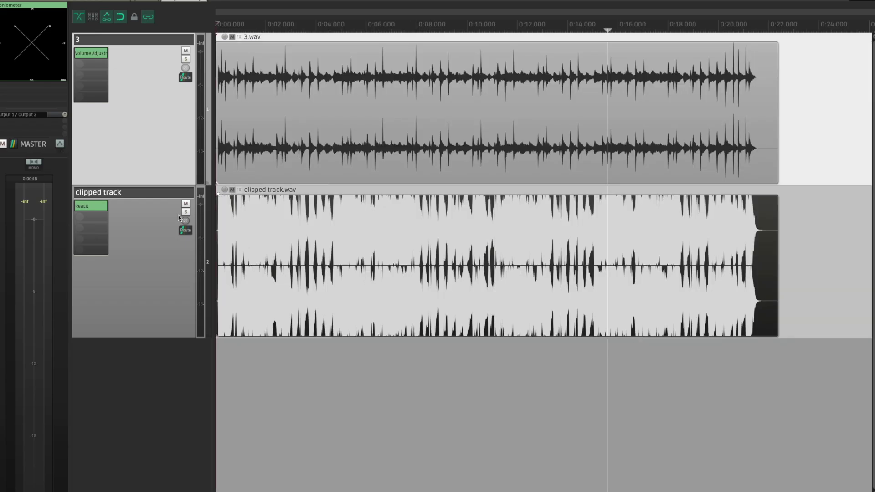
pyautogui.click(91, 206)
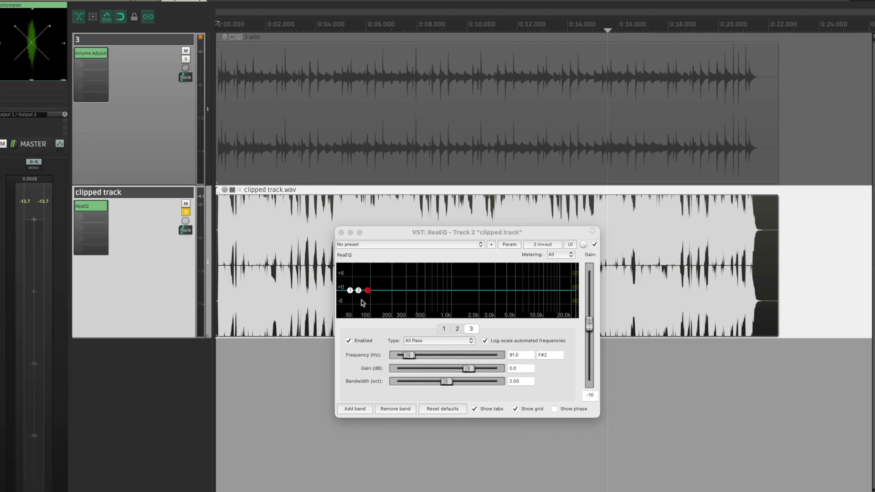
# - Play the equalised track briefly, then bring up Render to File for clipped track.wav
pyautogui.press('space')
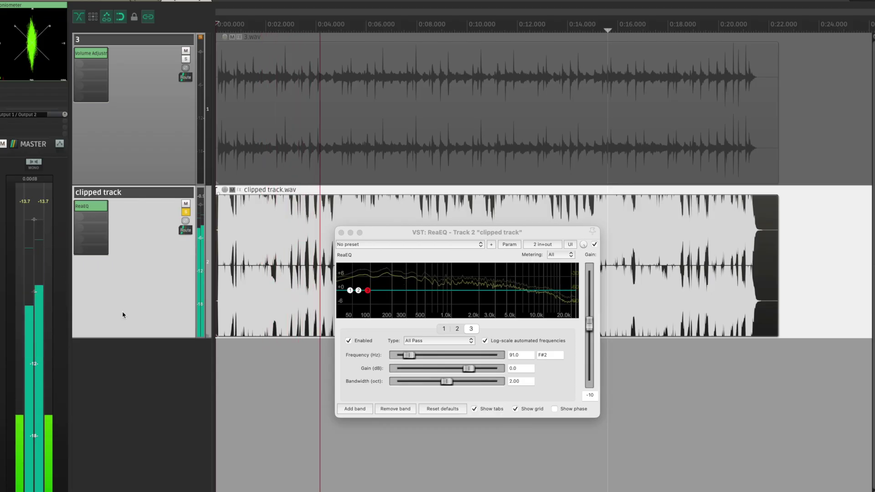
pyautogui.press('space')
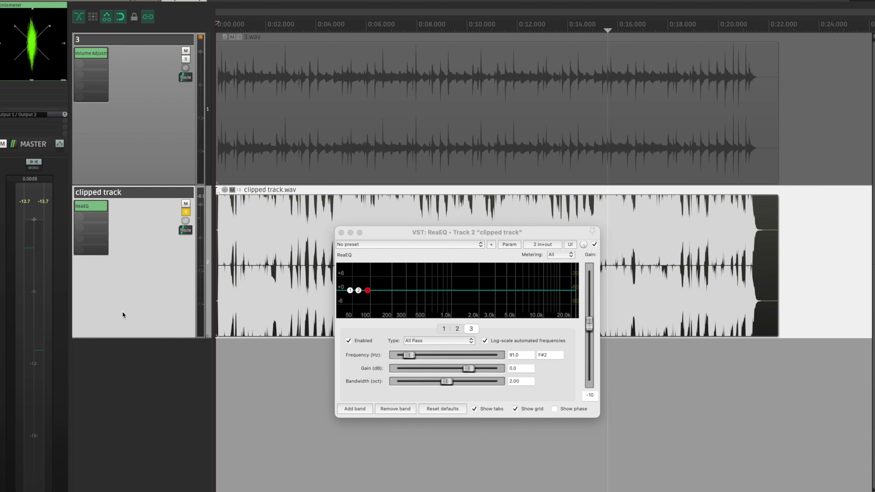
pyautogui.press('super+alt+r')
# - Render the mix as 'clipped track all pass' onto a new track
pyautogui.click(410, 209)
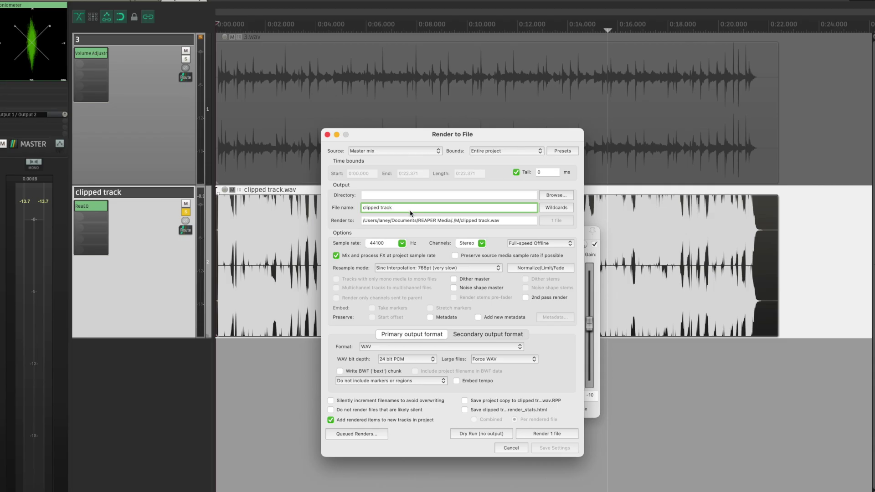
pyautogui.write('all pass')
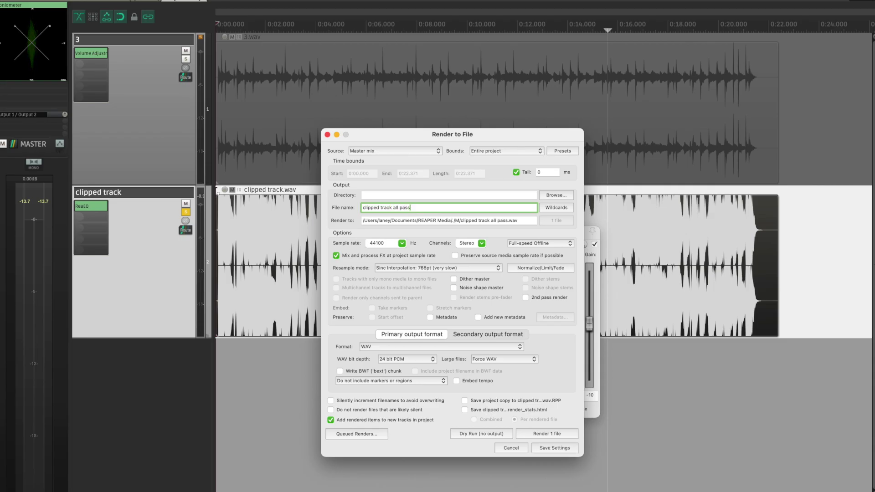
pyautogui.press('Return')
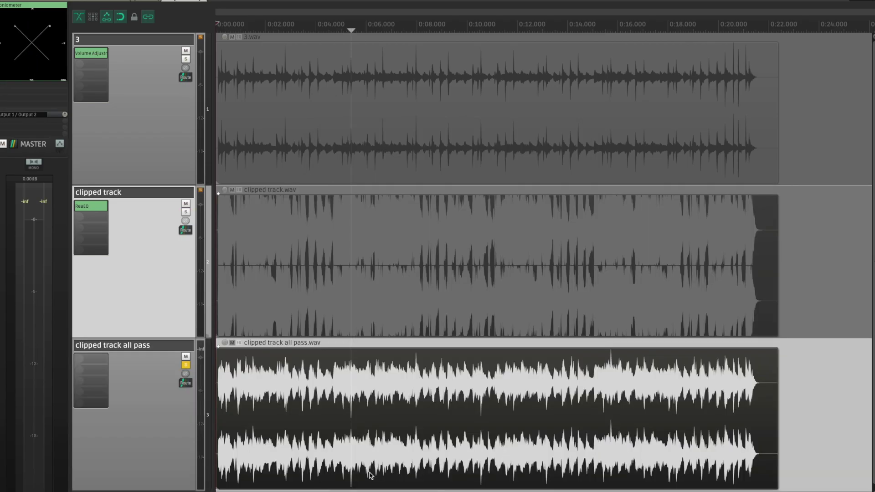
# - Zoom into a transient around 0:05 to compare the all-pass render with the original
pyautogui.moveTo(339, 456); pyautogui.dragTo(361, 490)
pyautogui.scroll(5, 362, 490)
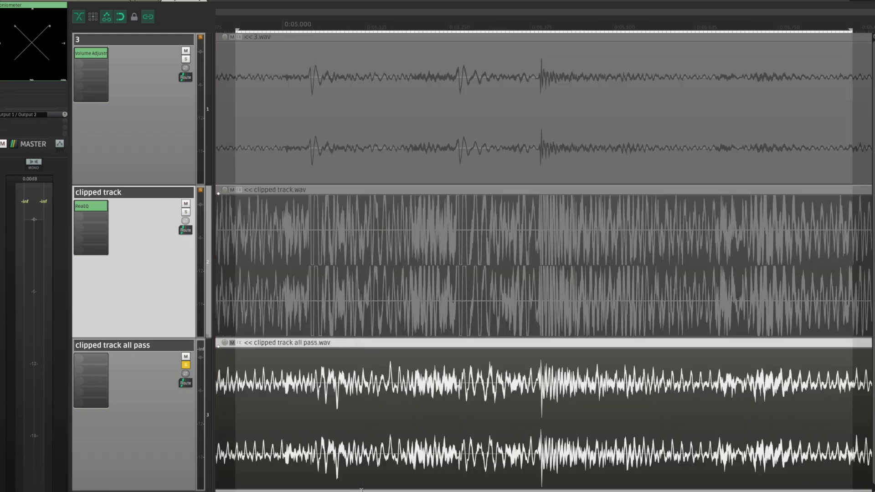
pyautogui.moveTo(534, 490); pyautogui.dragTo(547, 465)
pyautogui.scroll(5, 508, 483)
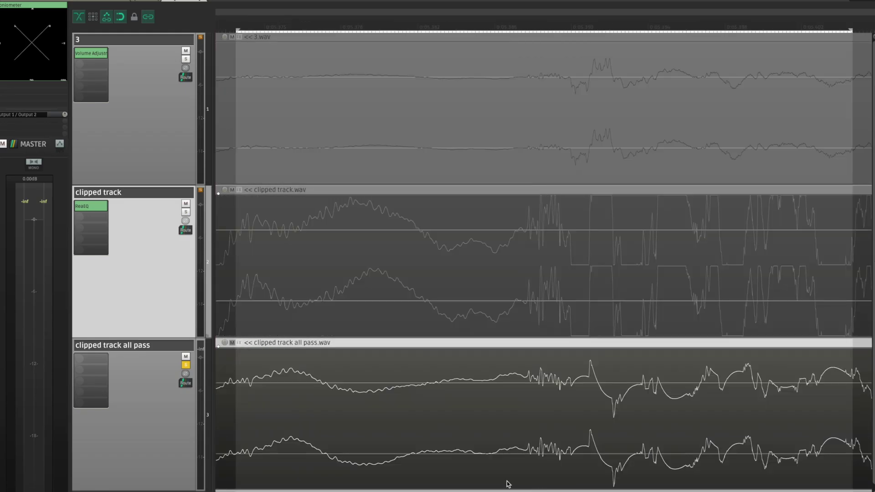
pyautogui.press('`')
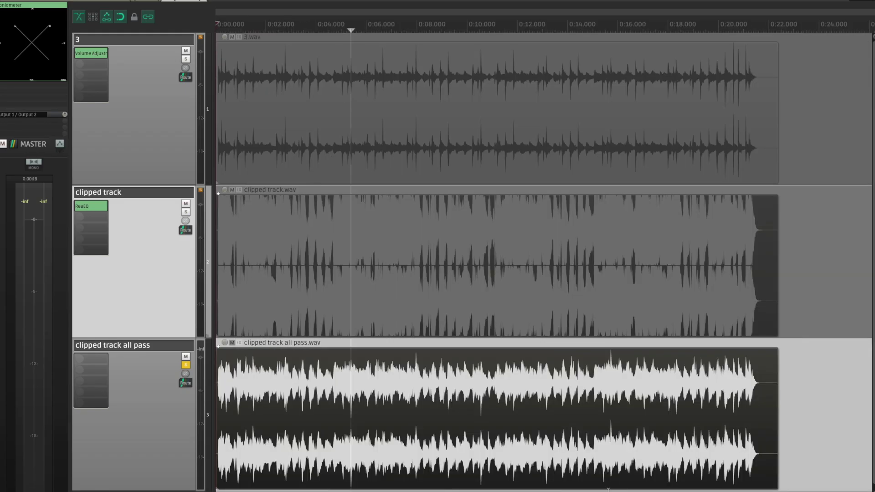
# - Inspect the range around 0:18, zoom back out, and clear the time selection
pyautogui.moveTo(666, 490); pyautogui.dragTo(689, 451)
pyautogui.scroll(5, 689, 452)
pyautogui.press('`')
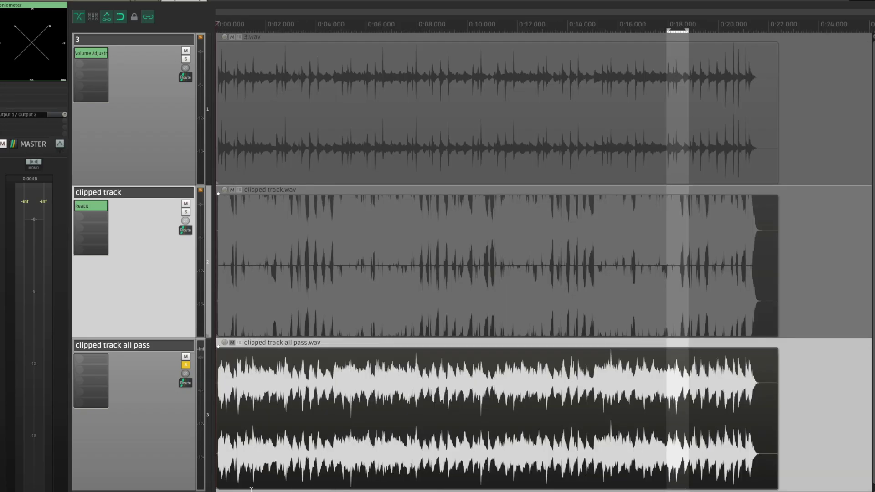
pyautogui.scroll(5, 260, 489)
pyautogui.press('`')
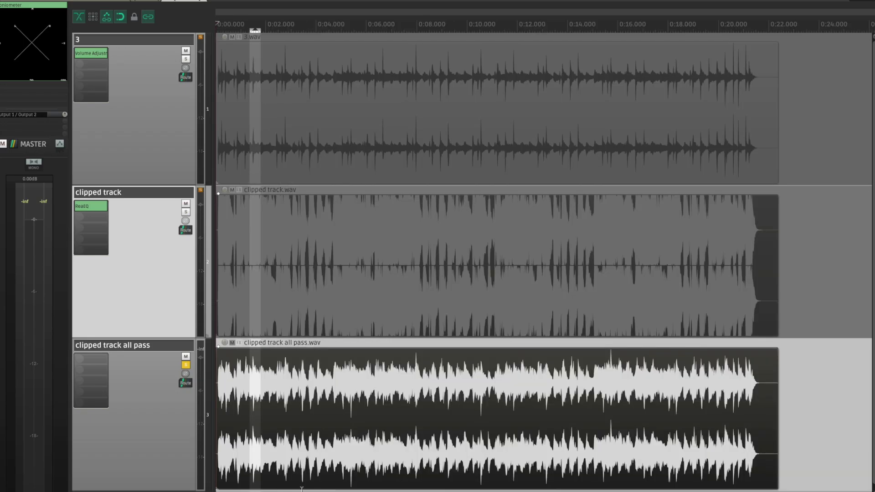
pyautogui.press('Escape')
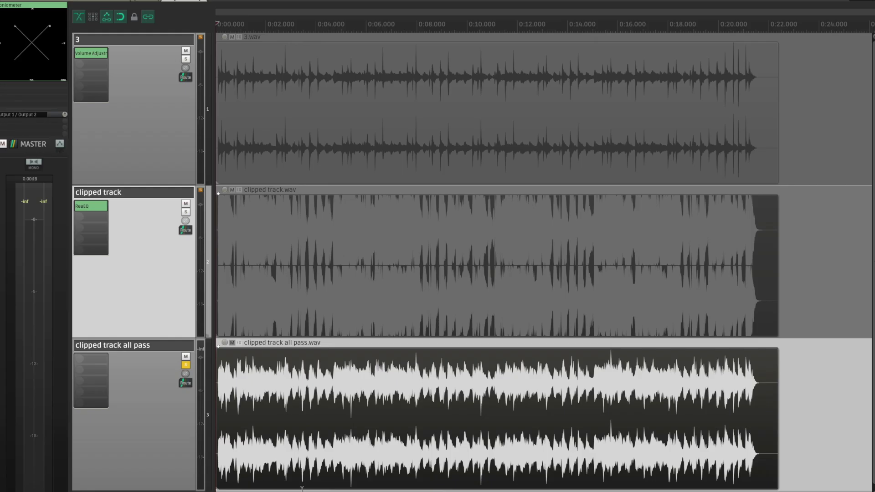